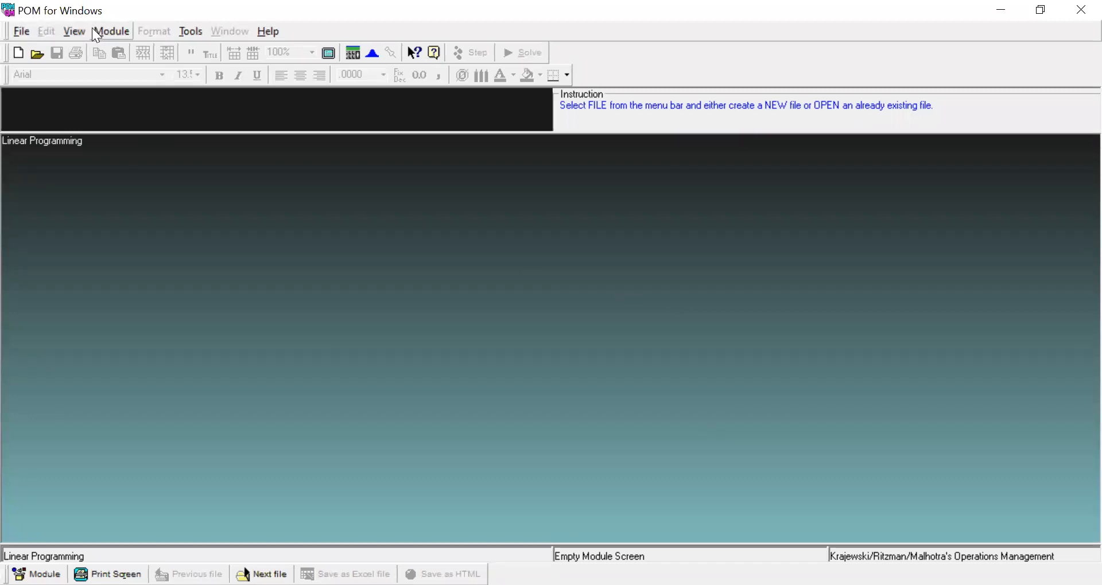
Step: Review the module lists with only POM modules and only QM modules shown, and switch back to displaying all modules
left_click(119, 31)
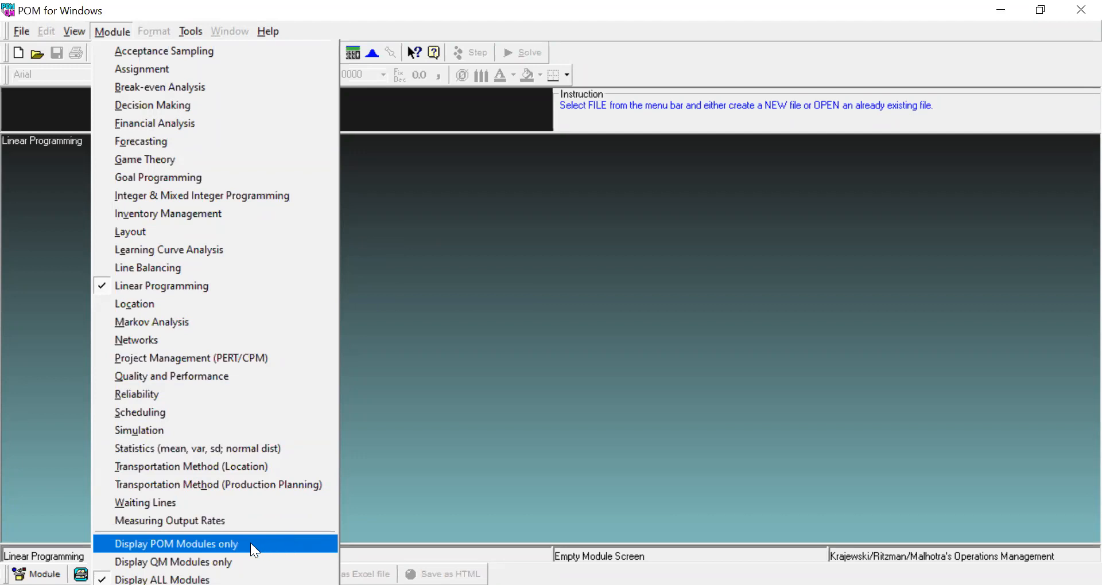
left_click(194, 545)
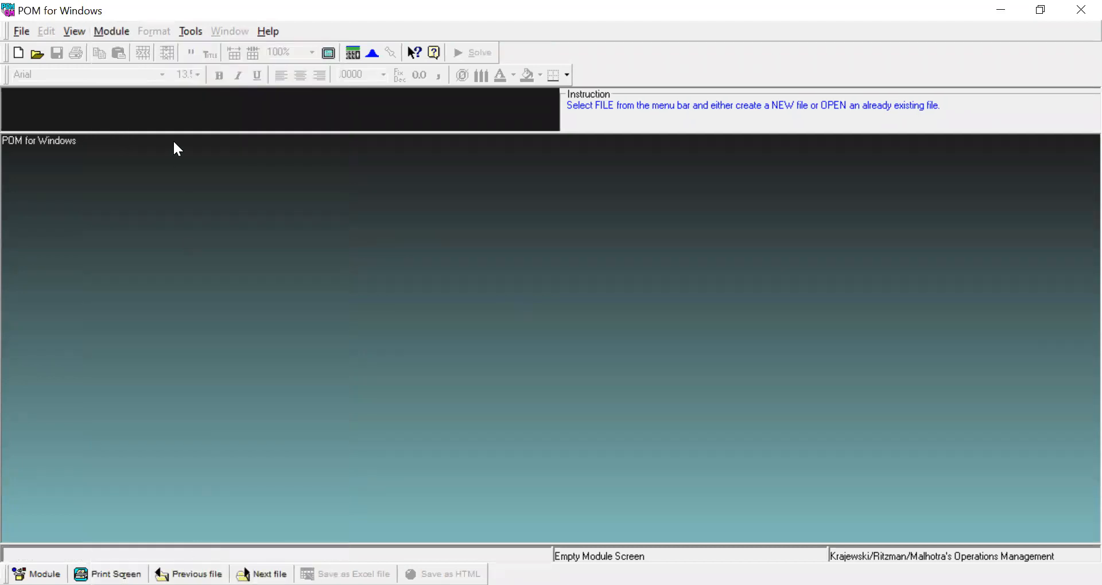
left_click(104, 29)
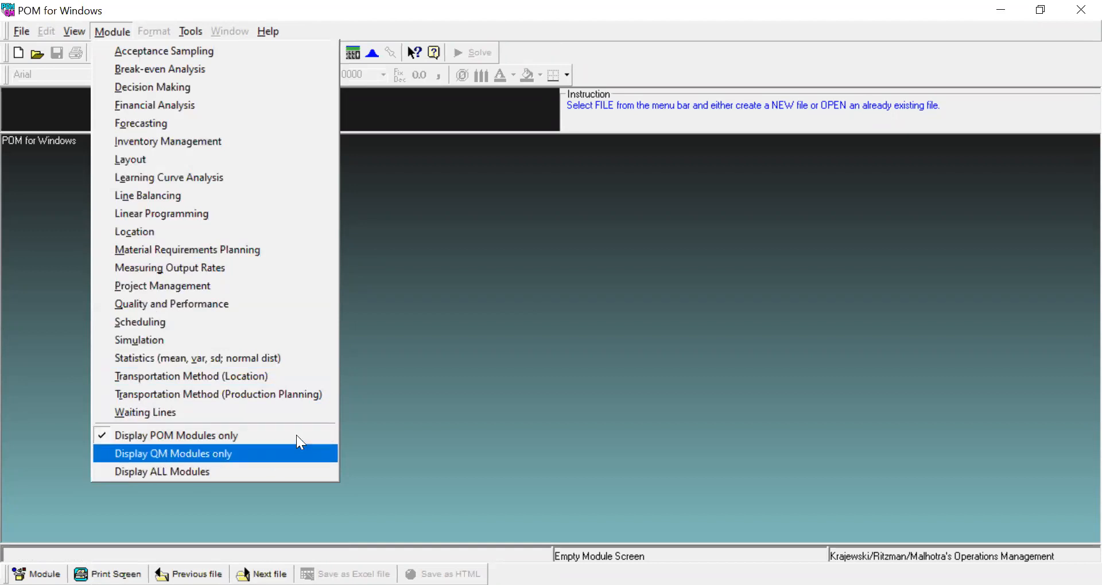
left_click(162, 456)
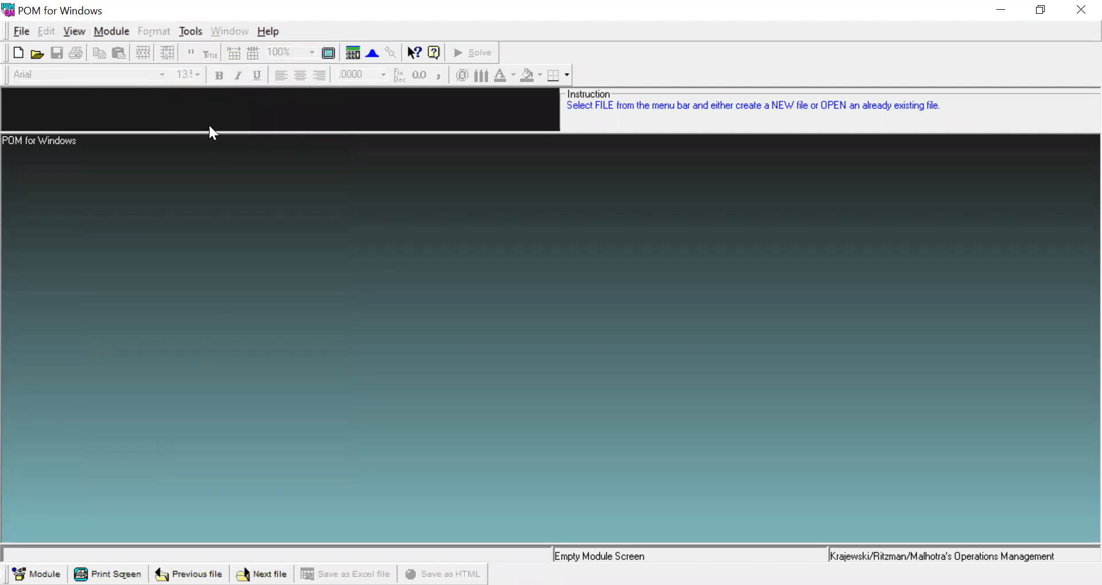
left_click(111, 33)
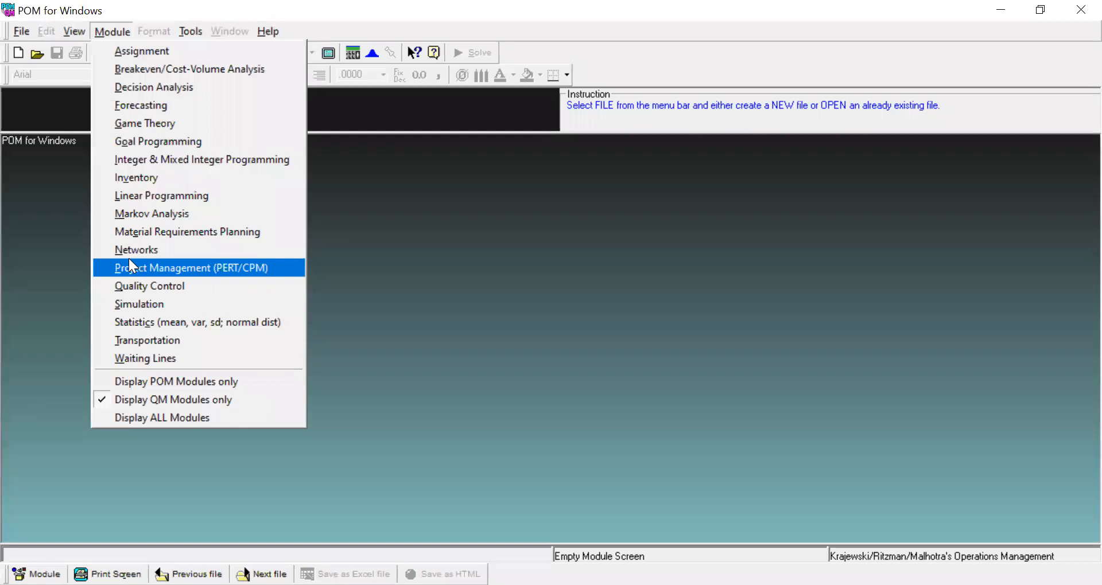
left_click(104, 419)
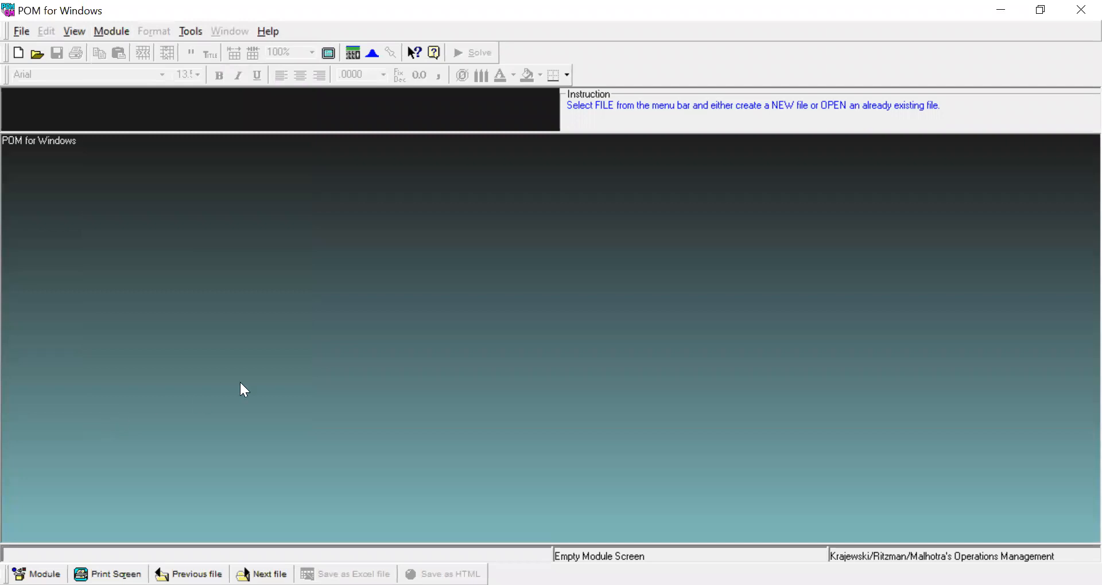
Step: Open the Linear Programming module and start a new data set
left_click(106, 32)
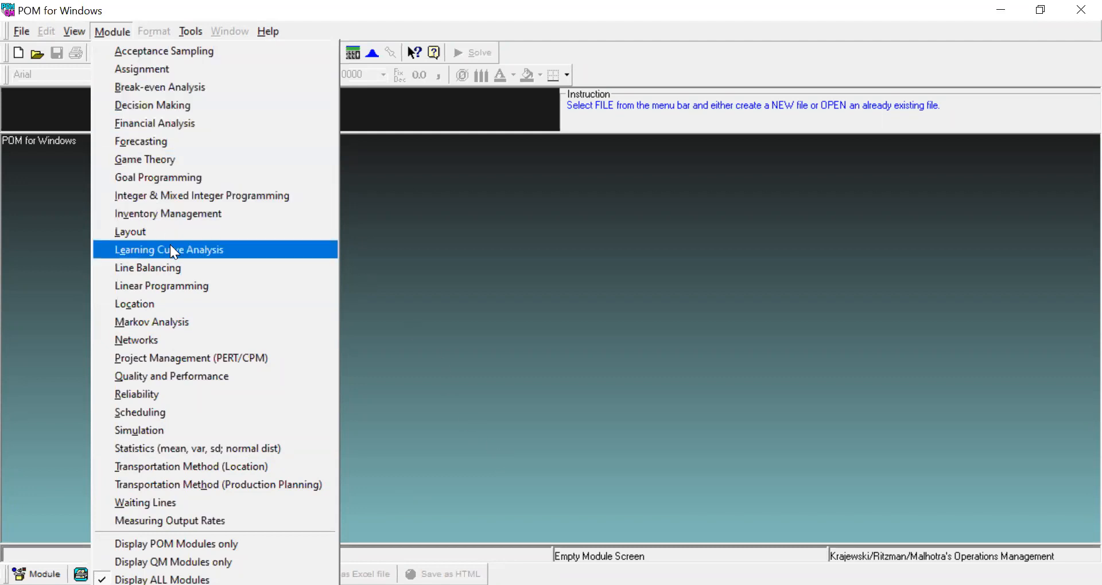
left_click(183, 286)
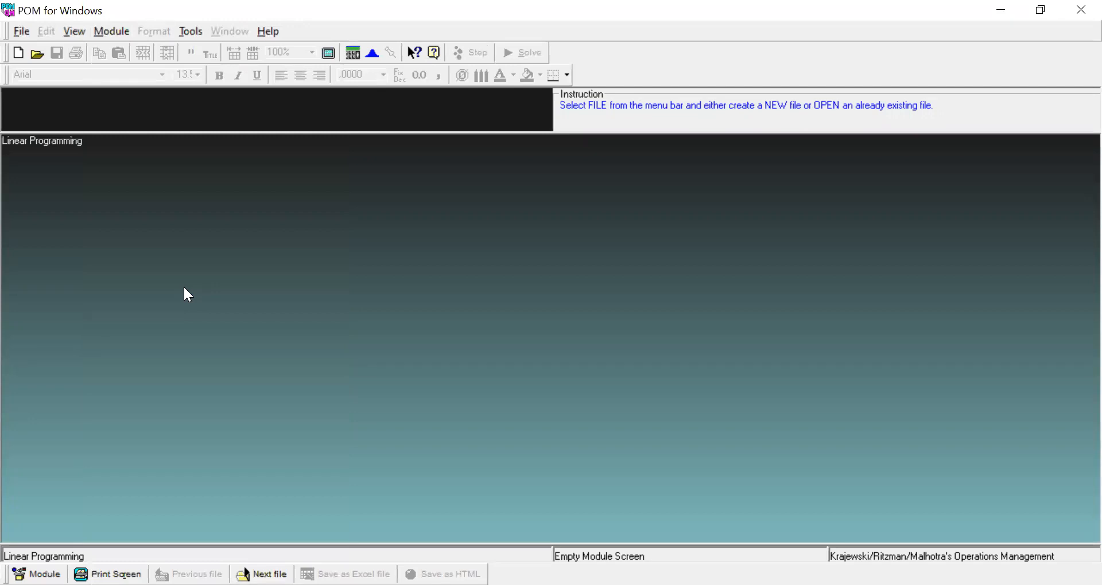
left_click(20, 54)
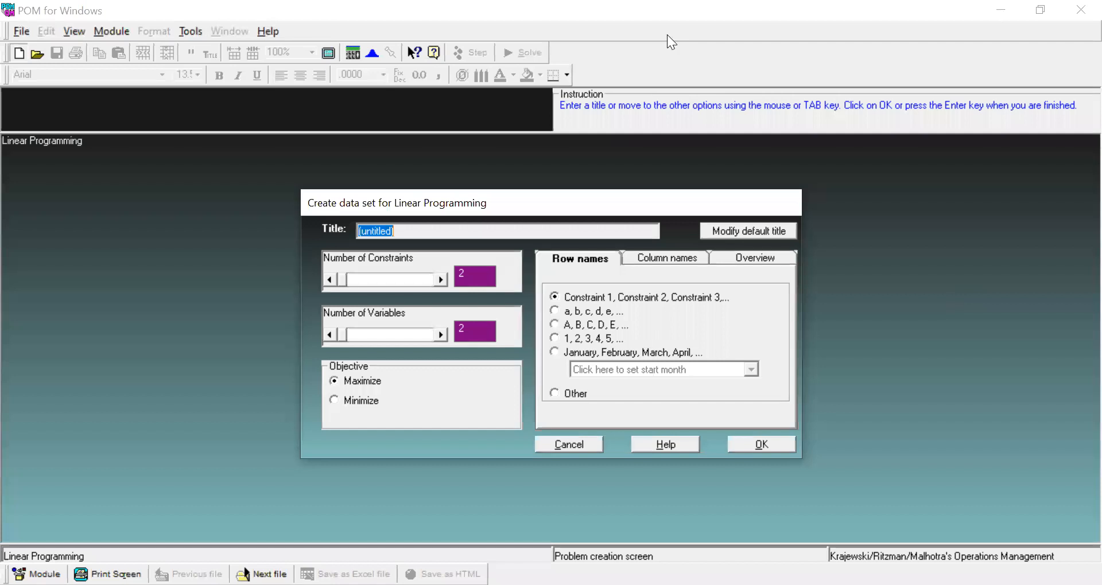
Step: Create the data set with 4 constraints, 2 variables and rows named 1, 2, 3, 4, 5
left_click(441, 282)
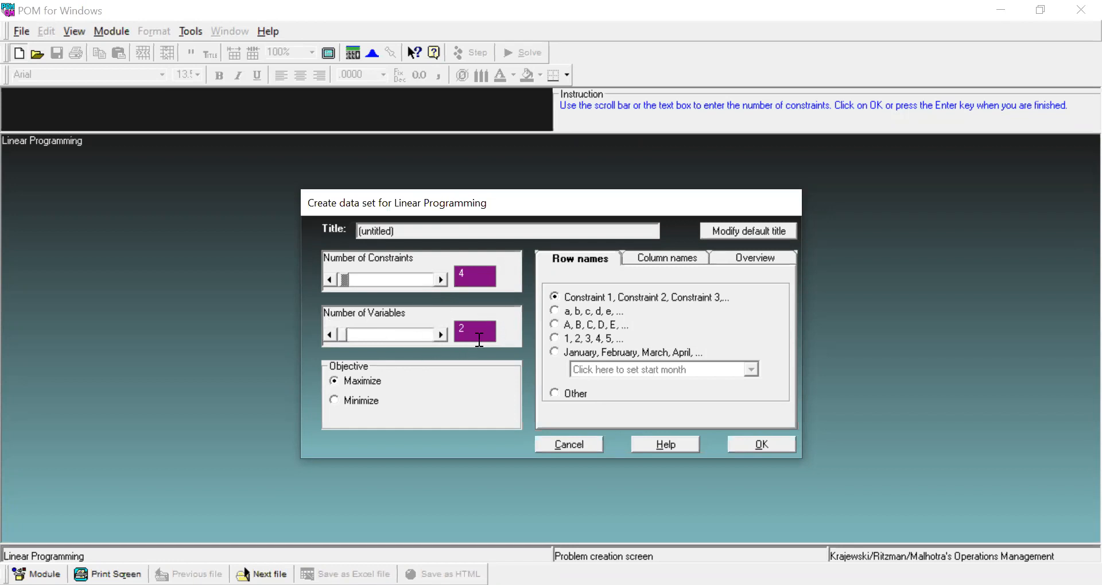
left_click(441, 336)
left_click(330, 335)
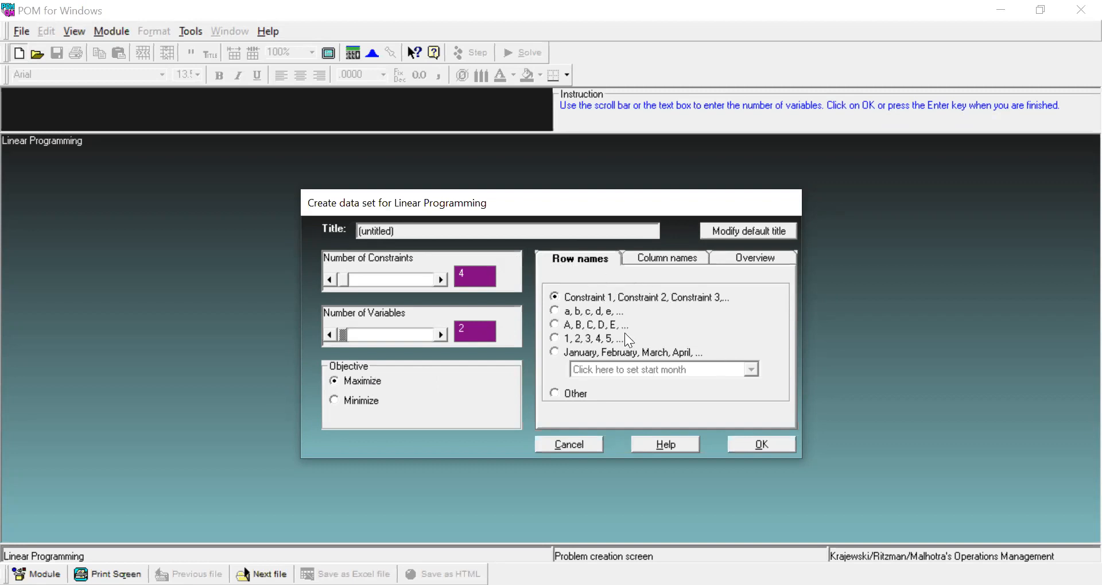
left_click(554, 337)
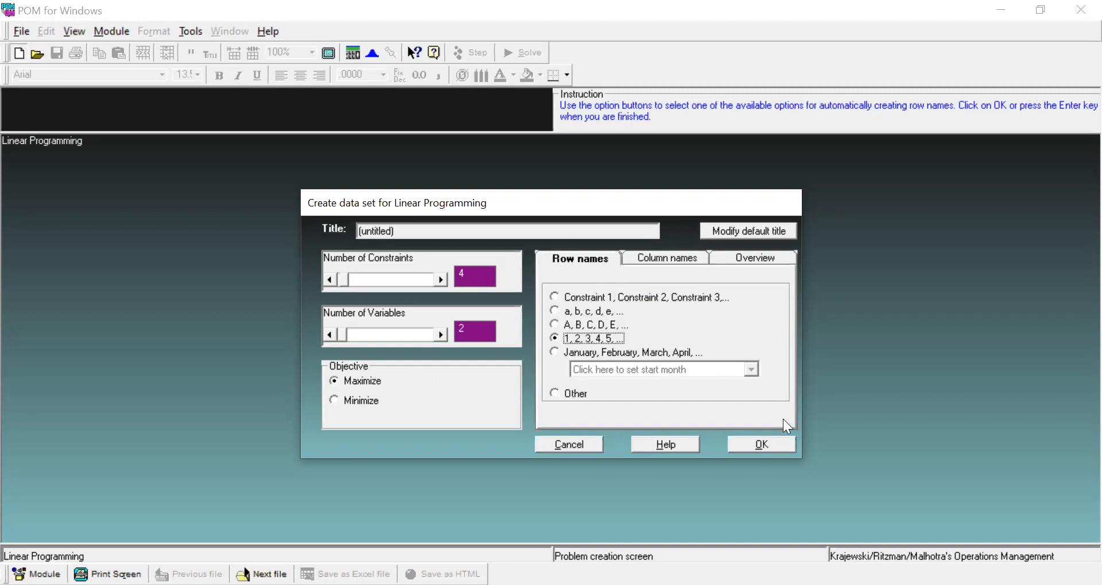
left_click(770, 445)
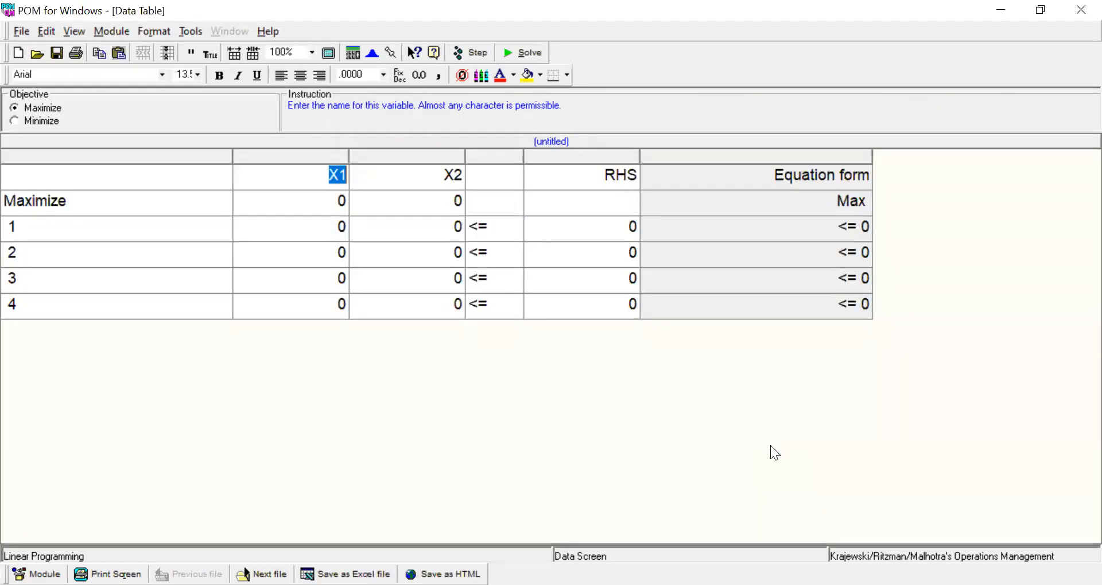
Step: Enter the objective function coefficients in the Maximize row: 5 for X1 and 4 for X2
left_click(304, 297)
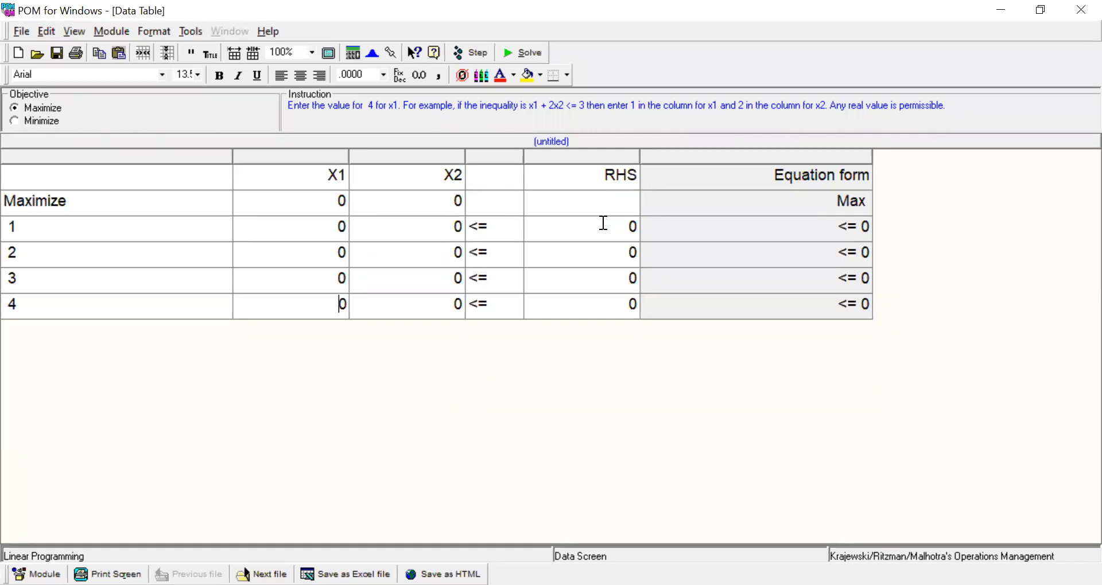
left_click(339, 200)
left_click_drag(360, 200, 447, 204)
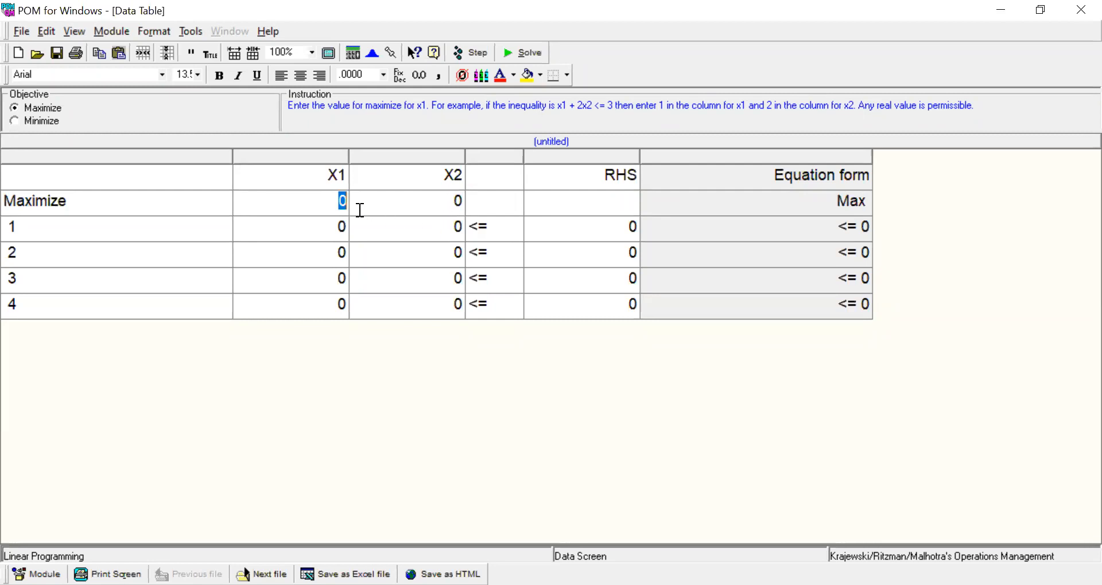
type("5")
key("Tab")
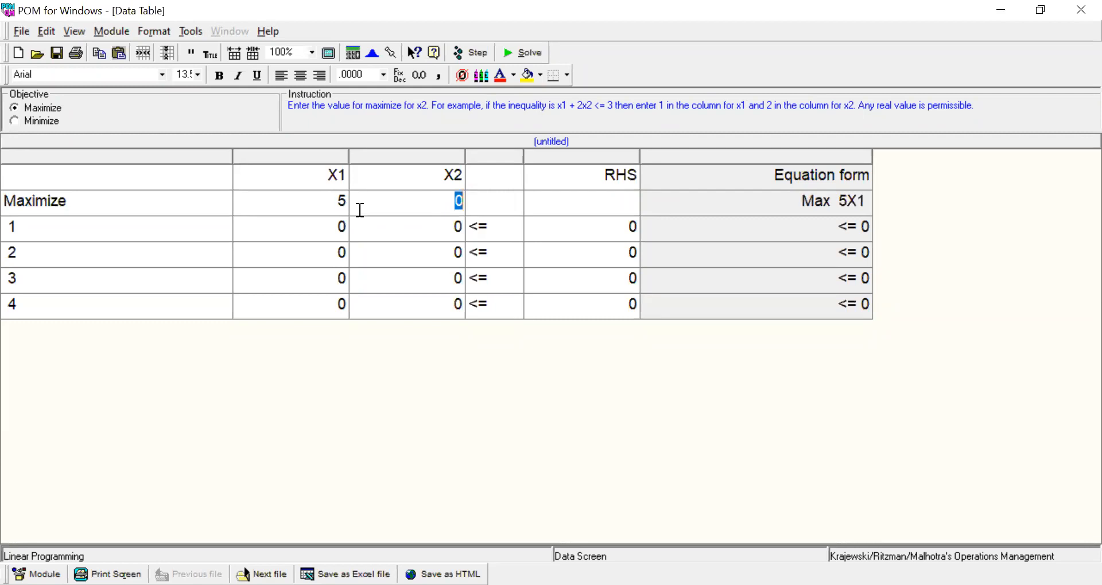
type("4")
key("Tab")
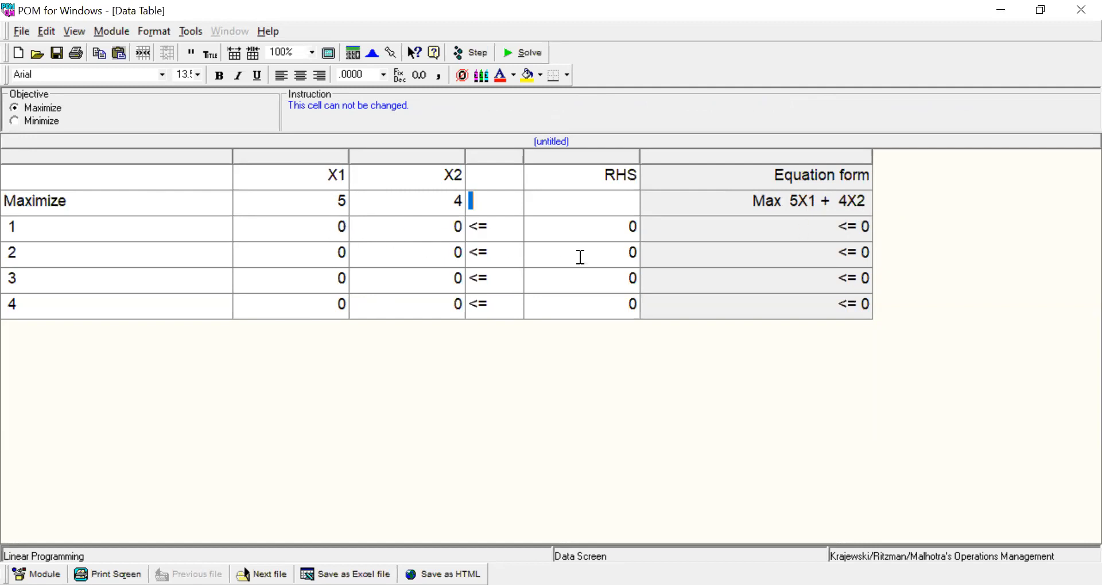
key("Return")
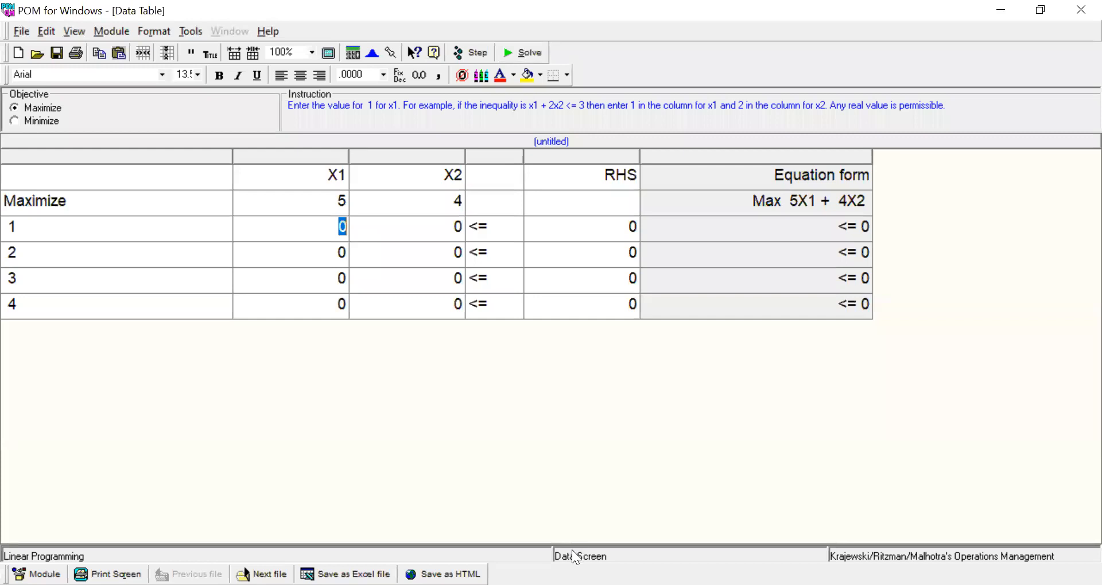
Step: Fill in constraint 1 with coefficients 6 for X1 and 4 for X2, keeping <=, and a right-hand side of 6
type("6")
key("Tab")
type("4")
key("Tab")
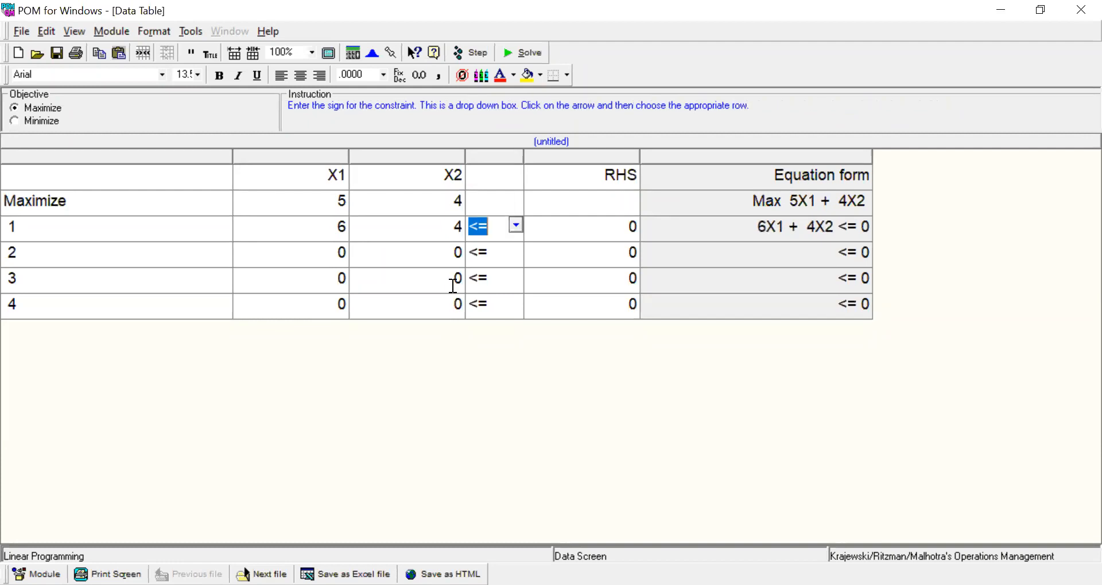
key("Tab")
type("6")
key("Tab")
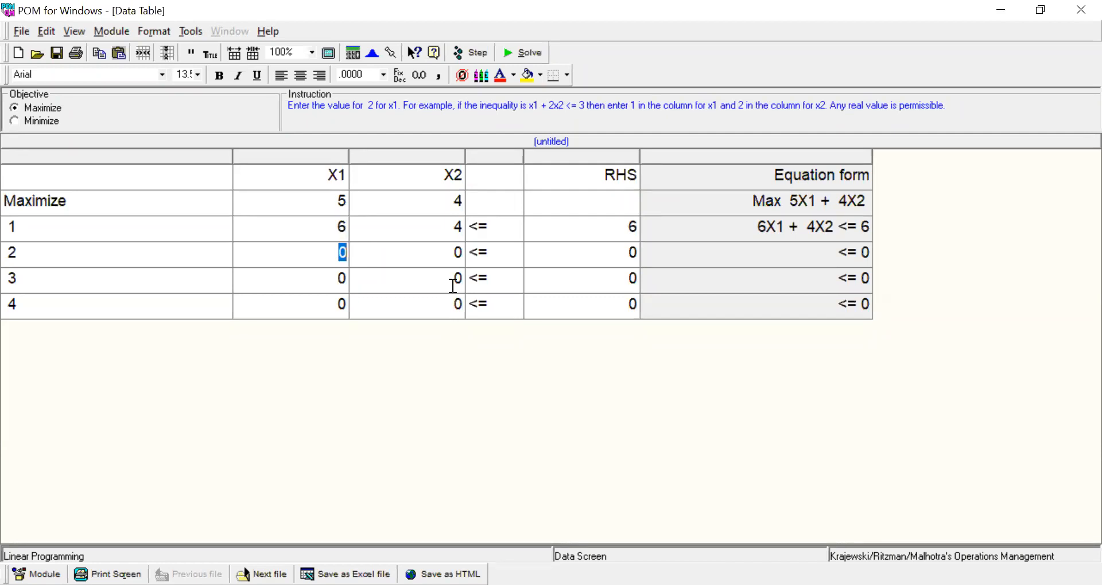
Step: Enter constraint 2 as X1 + 2X2 <= 6 and correct the right-hand side of constraint 1 to 24
type("1")
key("Tab")
type("2")
key("Tab")
key("Tab")
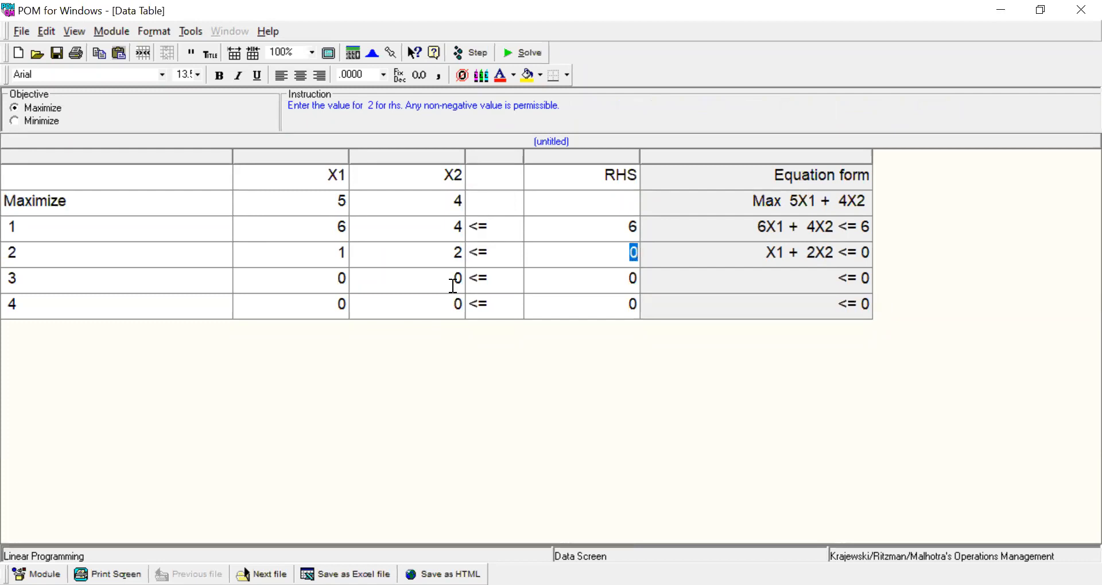
type("6")
key("Up")
type("24")
Step: Enter constraint 3 with coefficients -1 for X1 and 1 for X2, keeping <=, and a right-hand side of 1
key("Down")
key("Down")
key("Left")
key("Left")
key("Left")
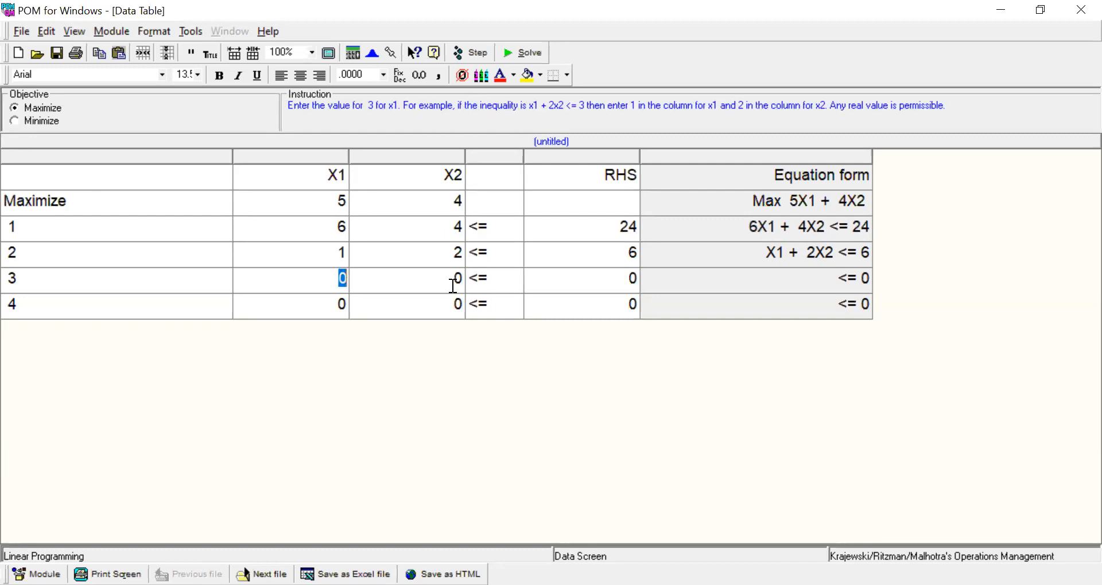
type("1")
key("BackSpace")
type("-1")
left_click(453, 285)
type("1")
key("Tab")
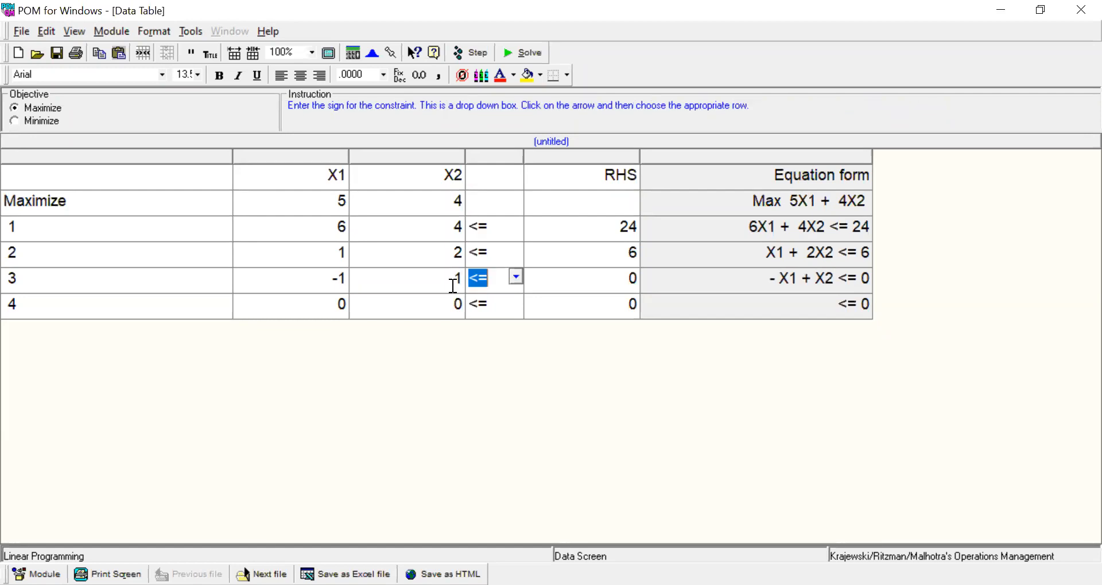
key("Tab")
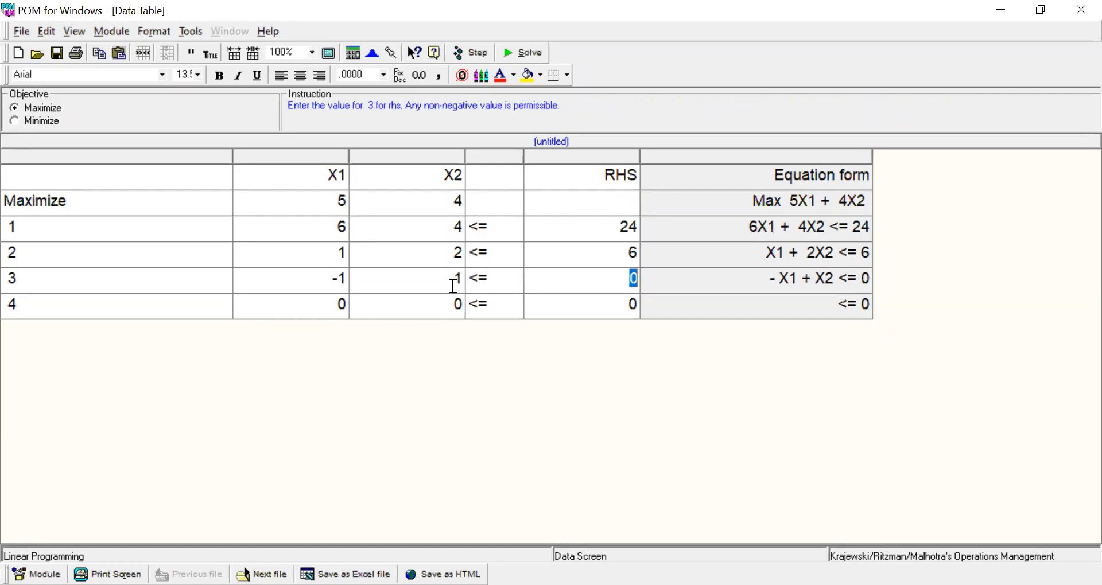
type("1")
key("Tab")
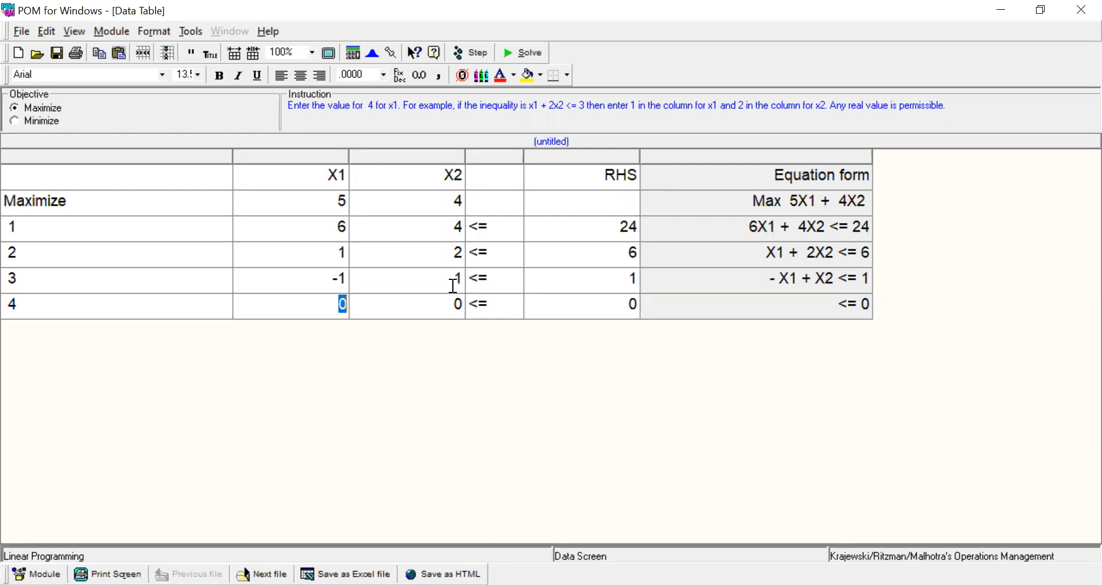
Step: Enter constraint 4 with 0 for X1, 1 for X2, the <= sign and a right-hand side of 2
key("Tab")
type("1")
key("Tab")
key("Tab")
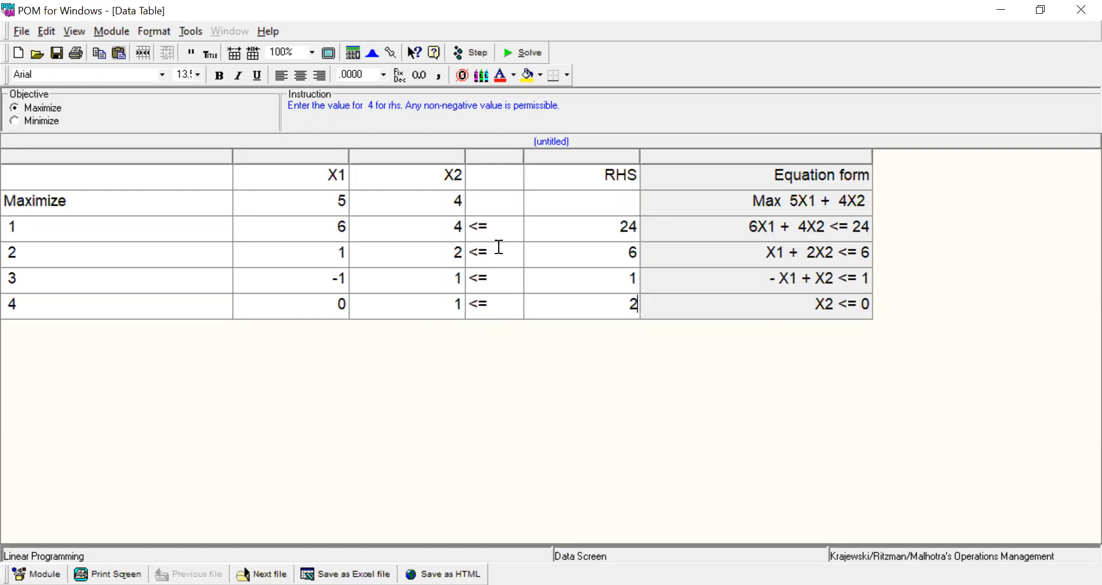
Step: Look at the sign options available for constraint 1, leaving it as <=
left_click(518, 228)
left_click(516, 227)
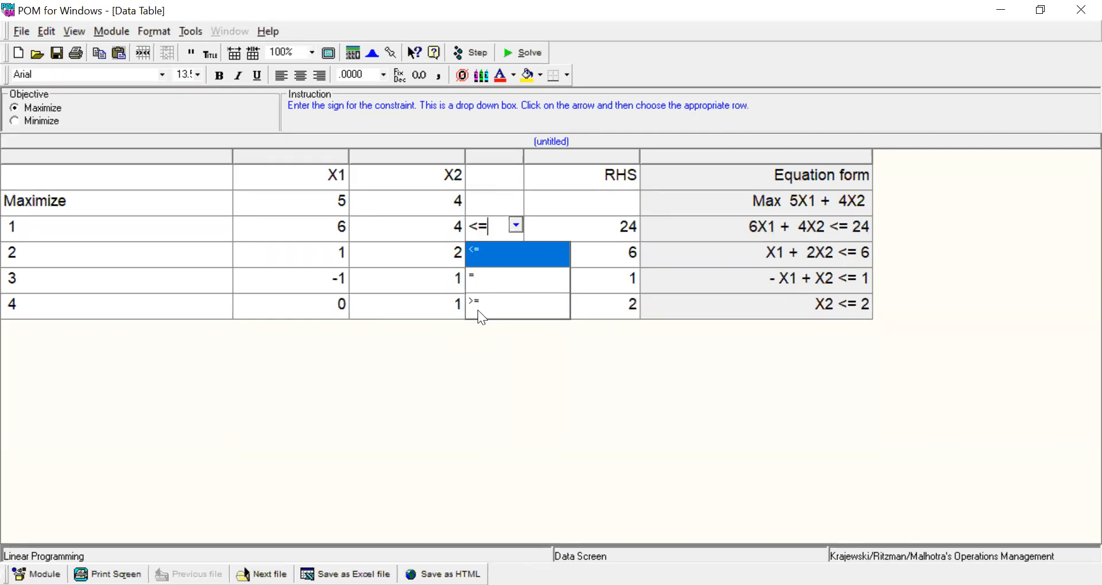
left_click(477, 364)
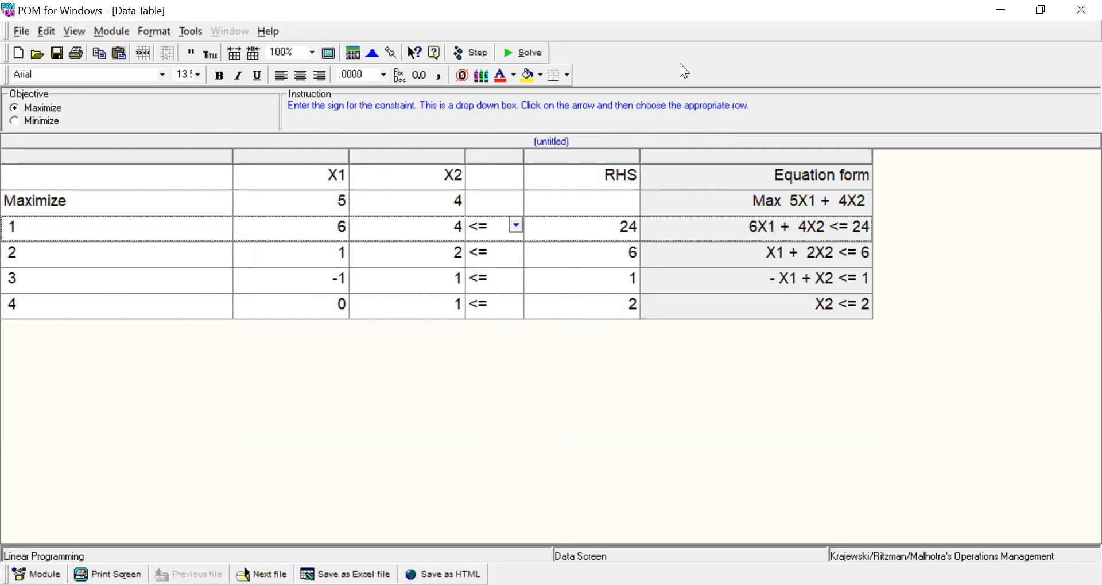
Step: Solve the linear programming problem and review the solution values and the list of available result windows
left_click(533, 52)
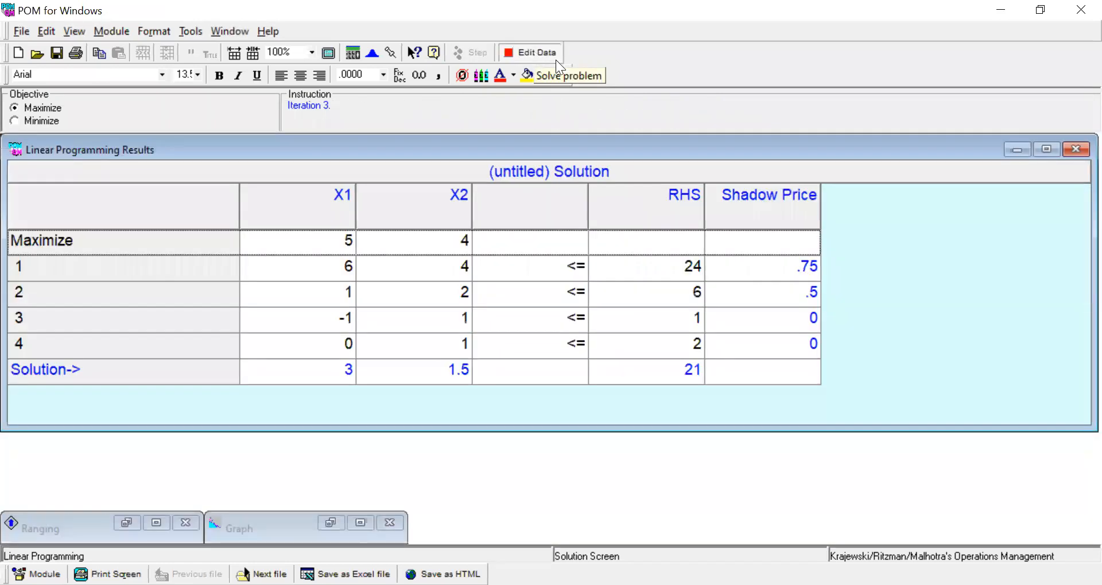
key("alt+w")
key("Escape")
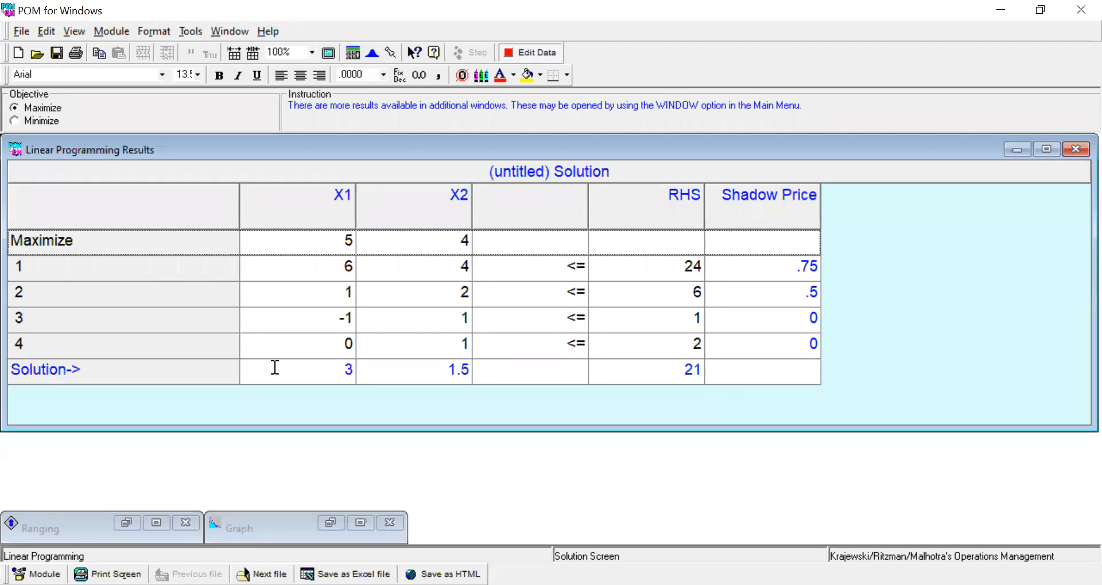
left_click(352, 372)
left_click(379, 386)
left_click(229, 32)
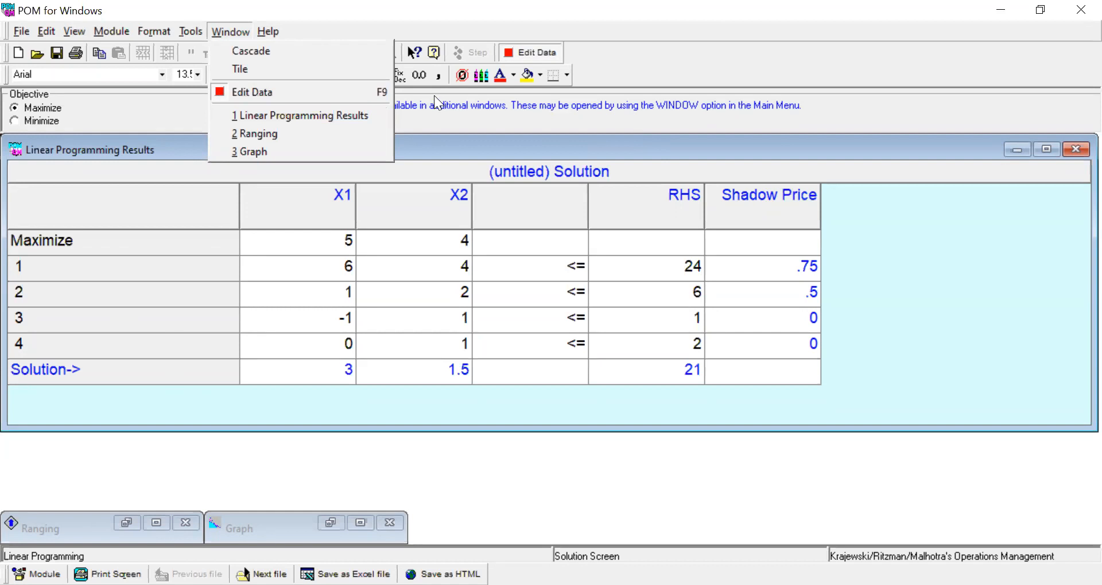
left_click(431, 118)
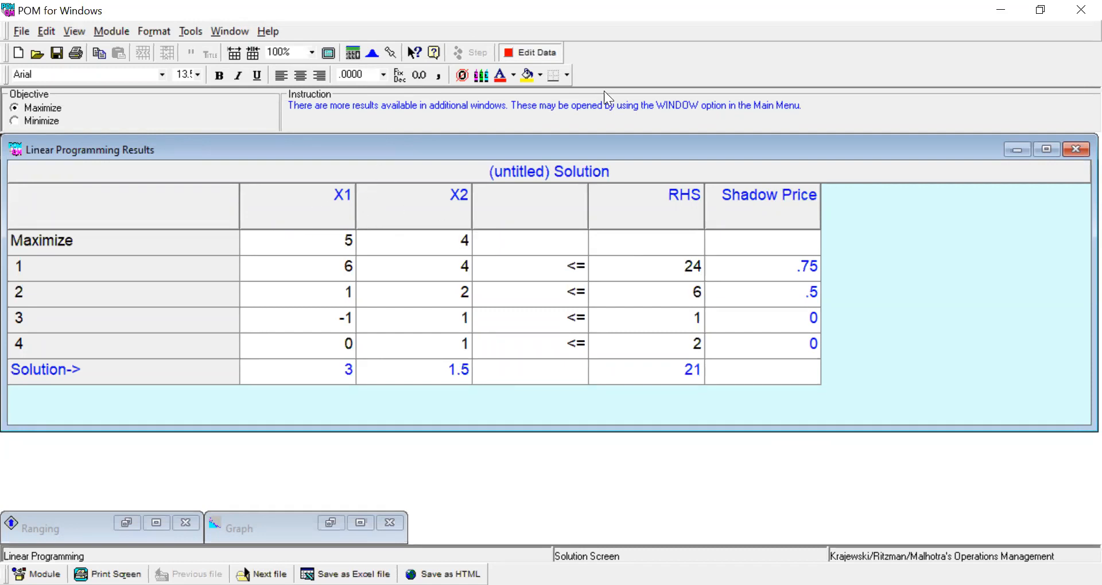
Step: Solve the problem again from the data table and open the Ranging results
left_click(538, 52)
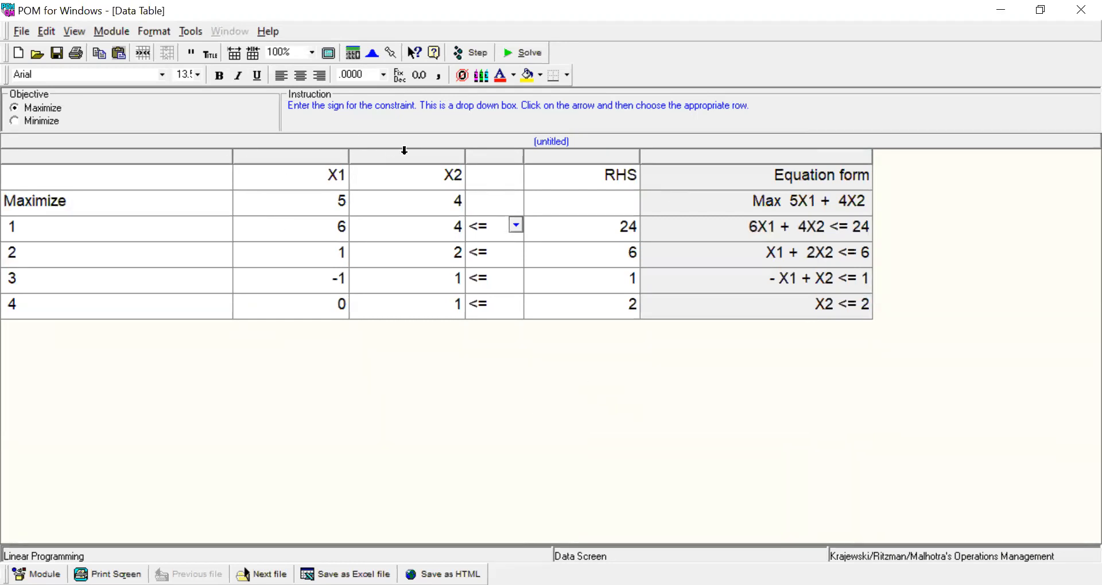
left_click(530, 50)
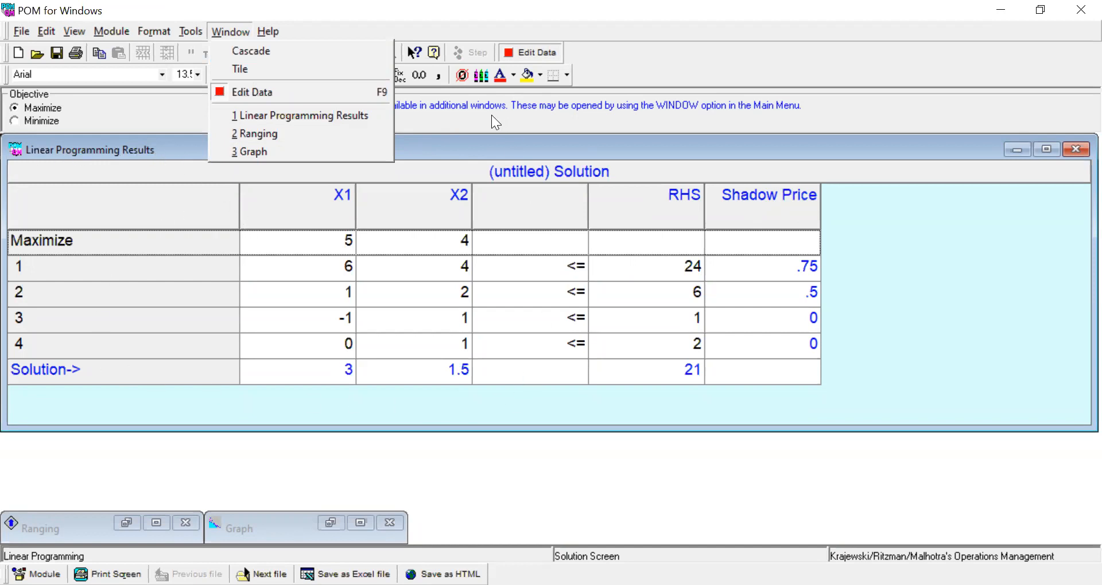
left_click(249, 133)
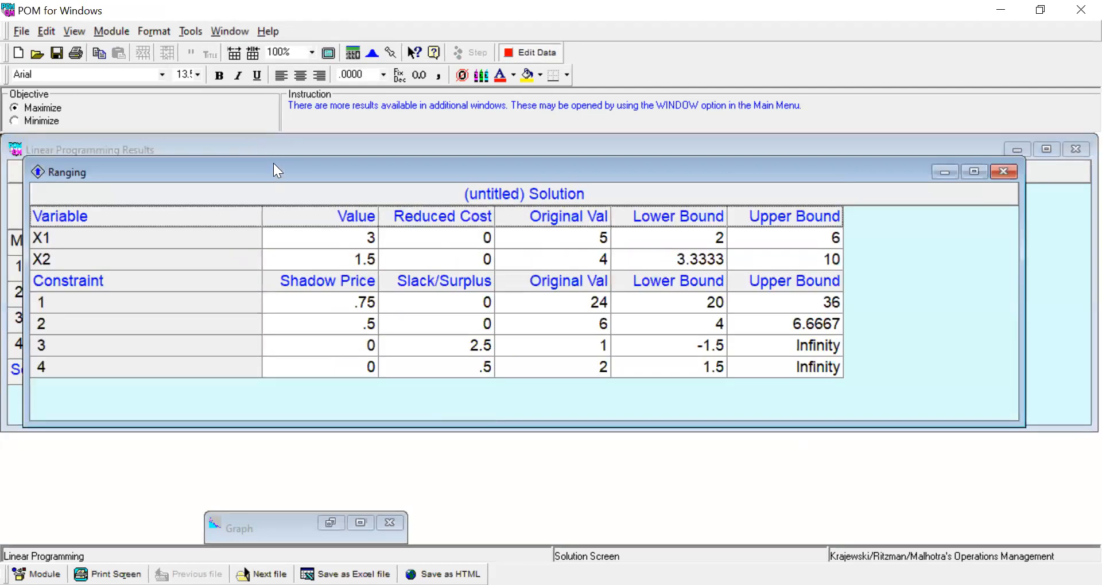
Step: Reposition the Ranging window and examine the variable values, reduced costs, shadow prices, slack/surplus and lower and upper bounds
left_click_drag(273, 164, 276, 142)
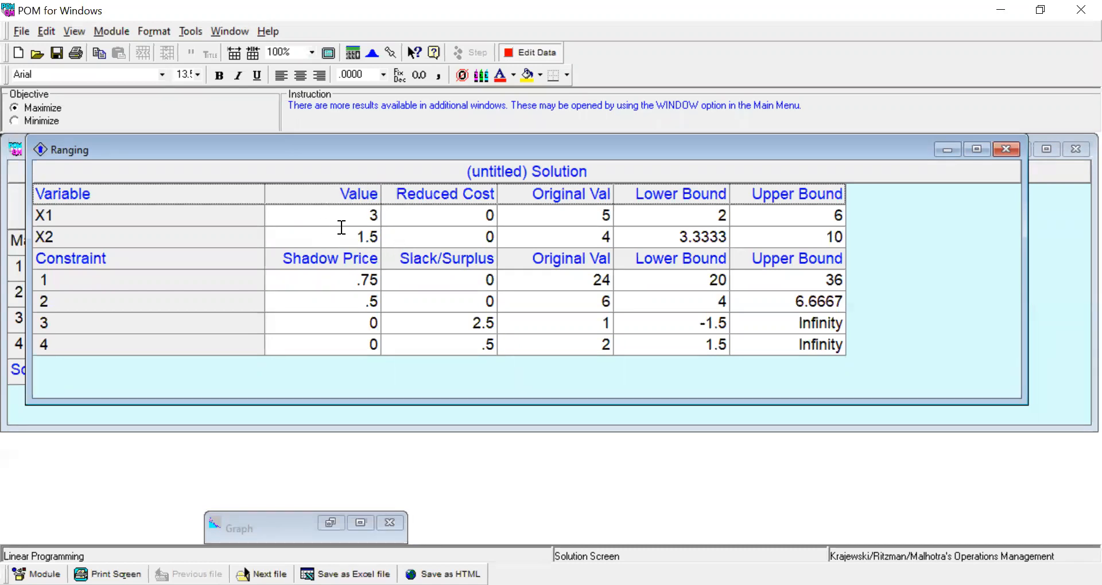
left_click(401, 211)
left_click_drag(1025, 236, 1094, 235)
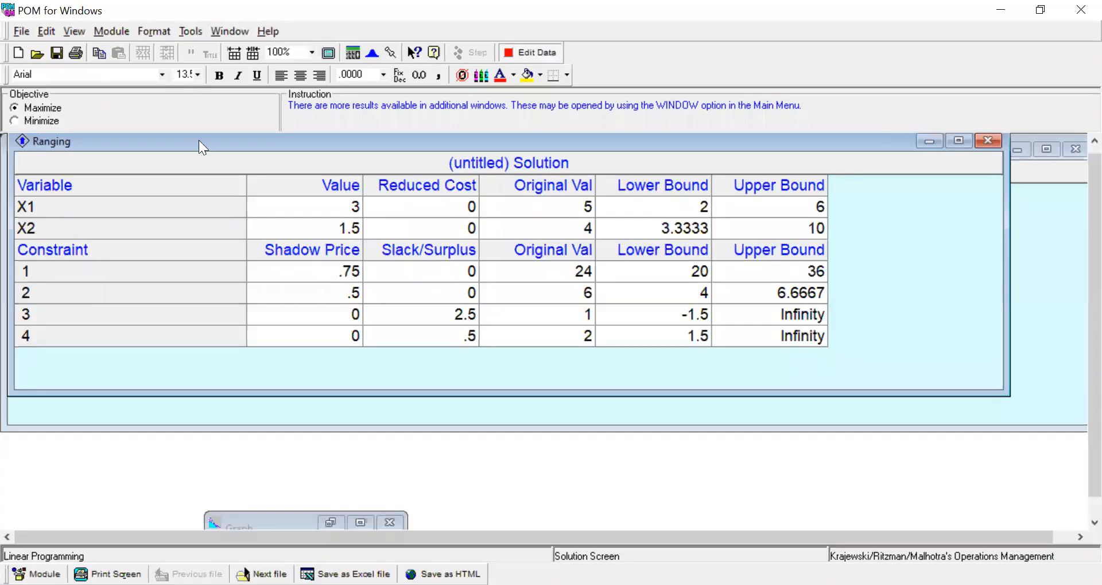
Step: Open the Graph results and examine the feasible region, constraint lines, isoprofit line and corner points
left_click(229, 33)
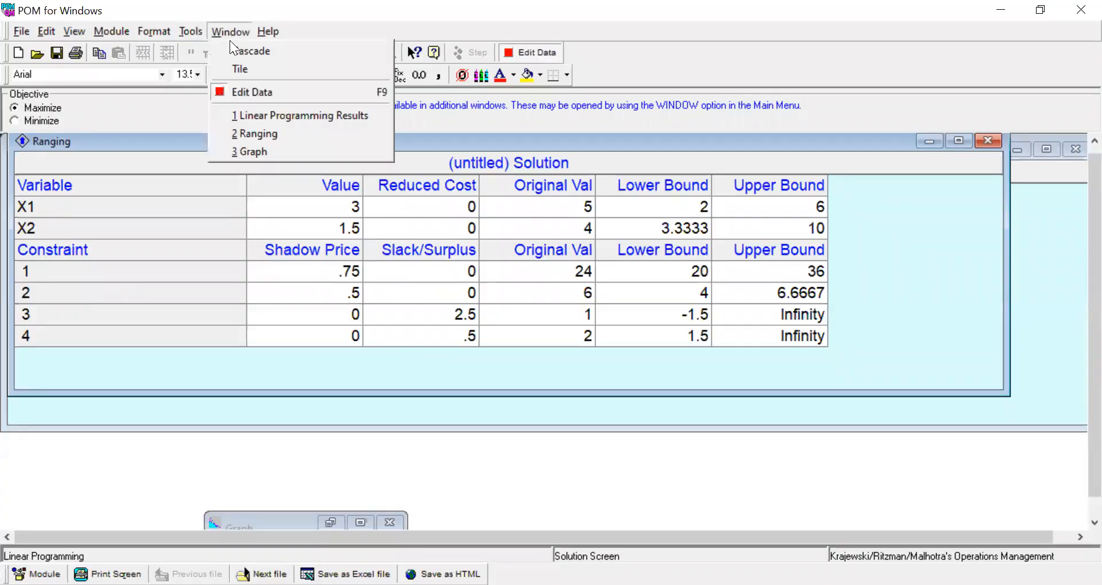
left_click(235, 152)
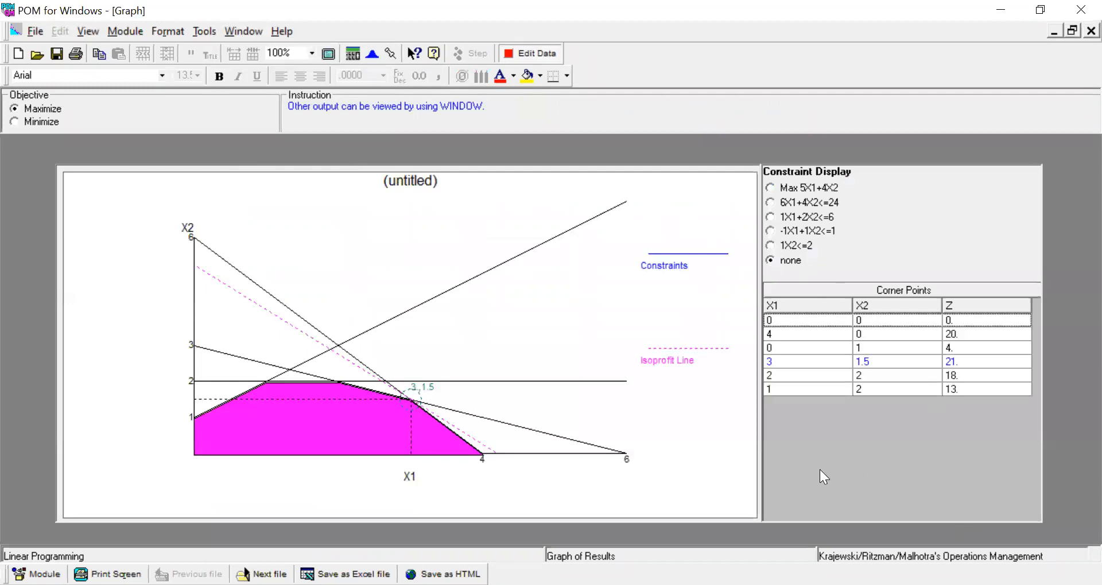
left_click(310, 407)
left_click(471, 385)
left_click(242, 33)
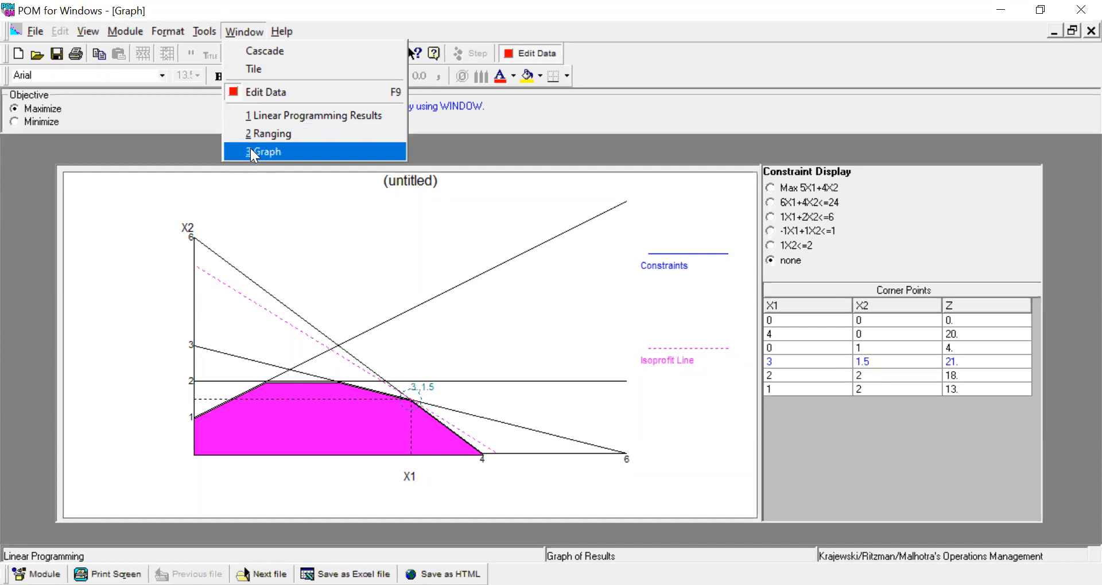
left_click(491, 122)
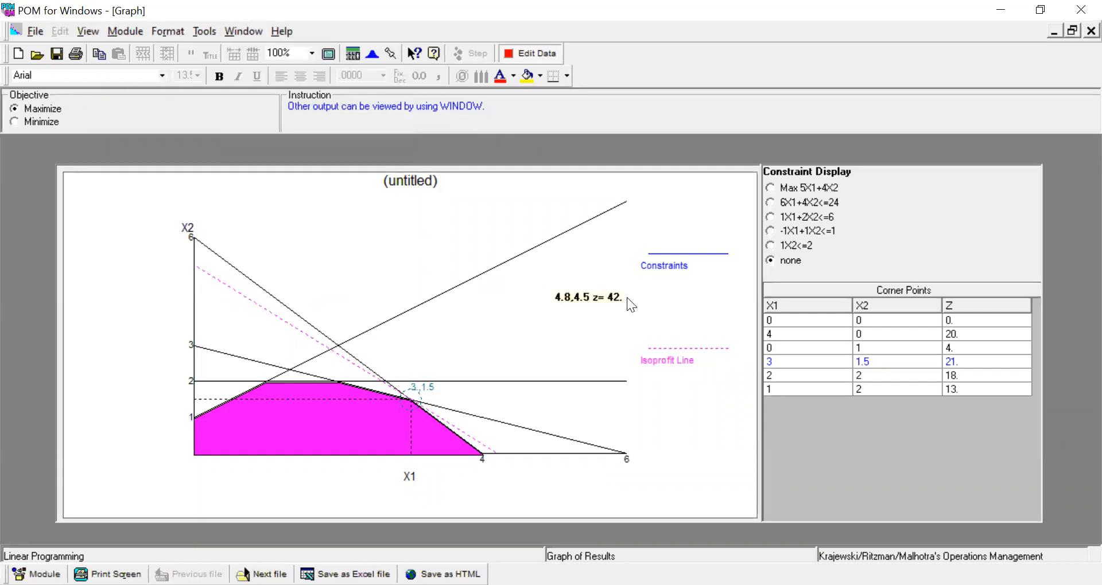
Step: Go back through the Linear Programming Results to the data table and solve the problem again
left_click(272, 32)
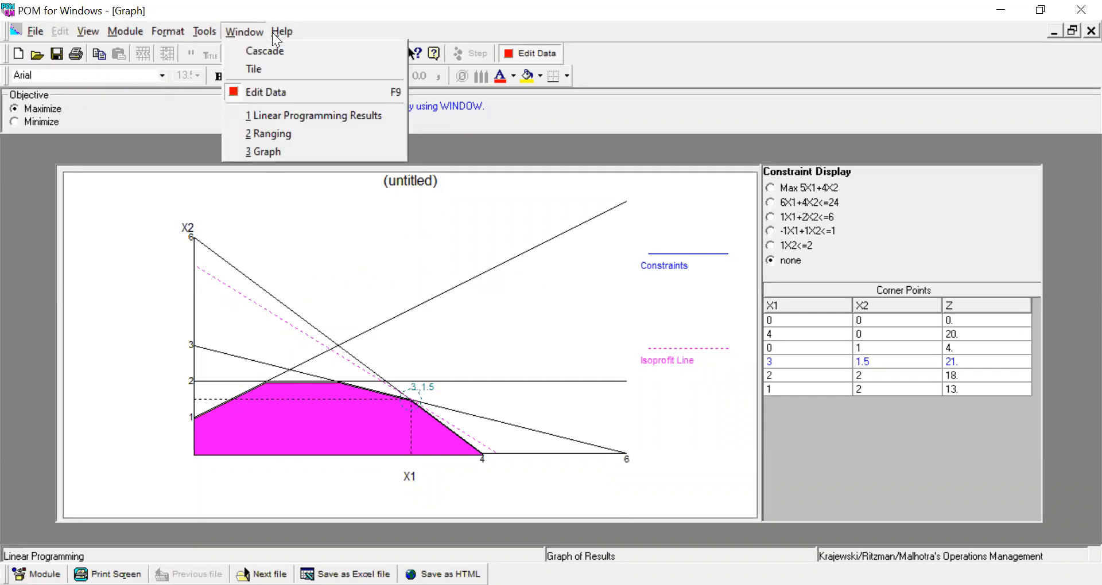
left_click(343, 114)
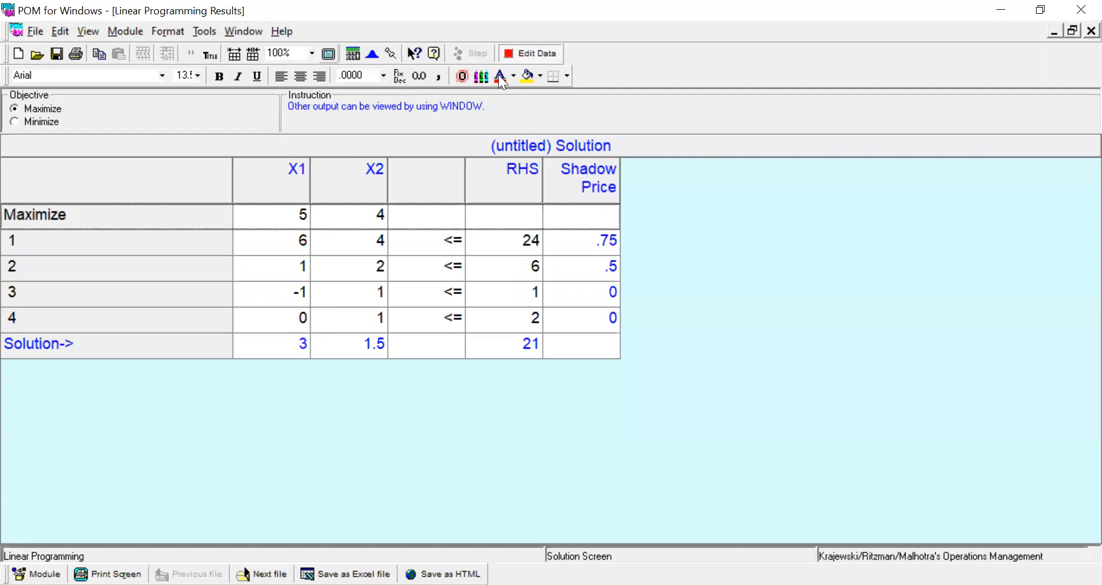
left_click(536, 49)
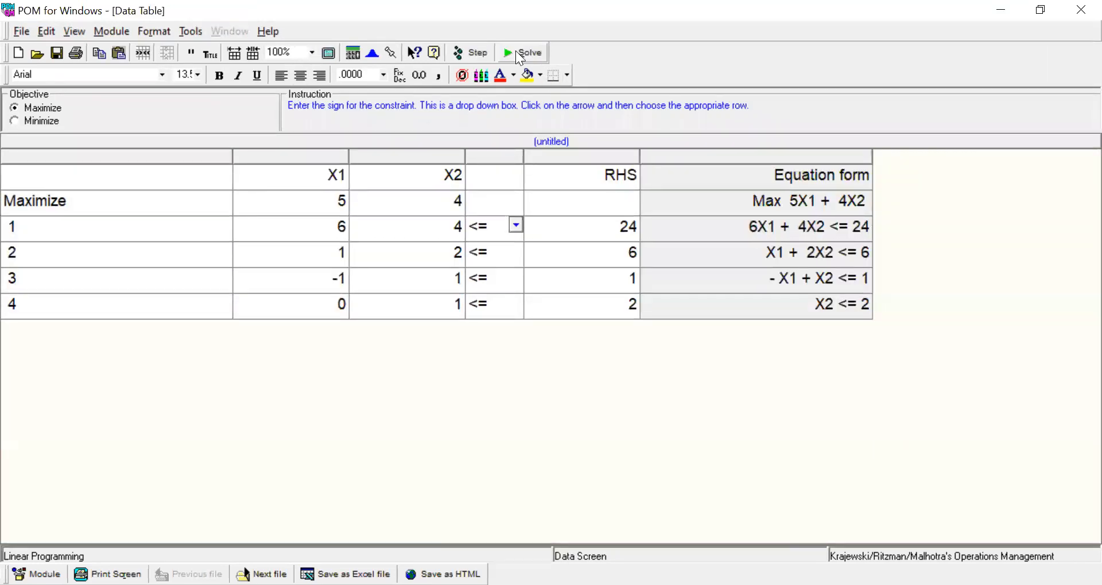
key("F9")
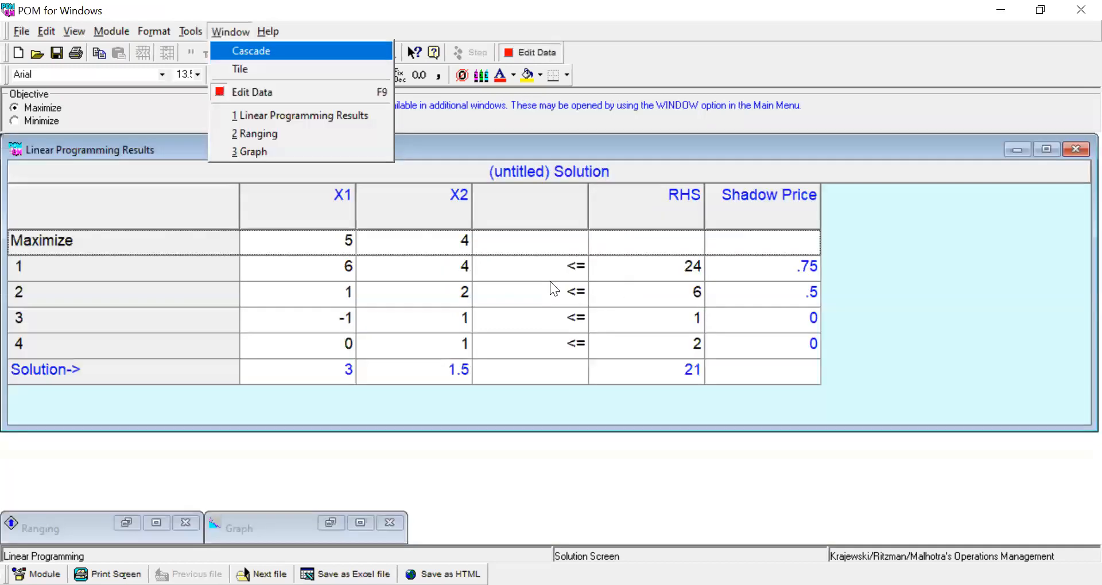